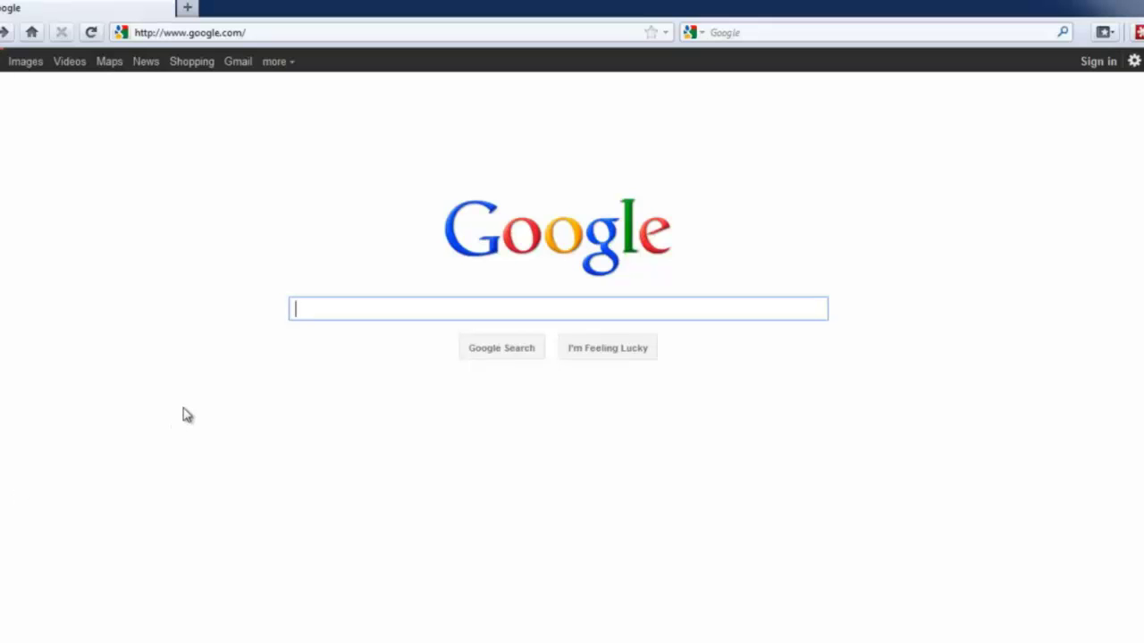
- Load the Data Recovery Pro website in Firefox and scroll to its screenshots
click(231, 33)
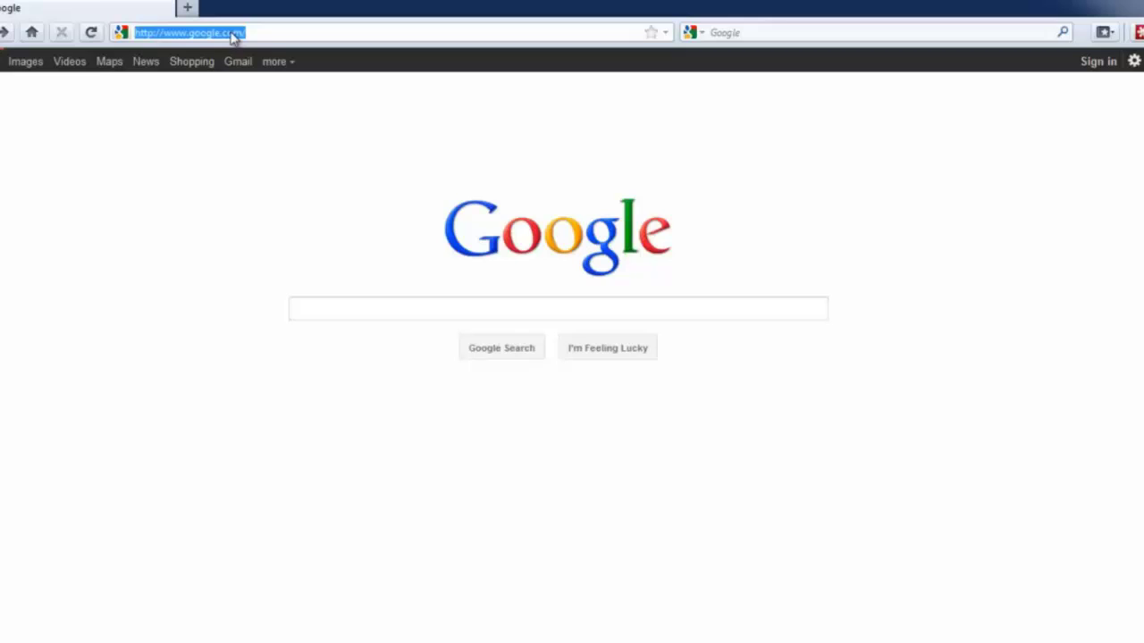
text(www.)
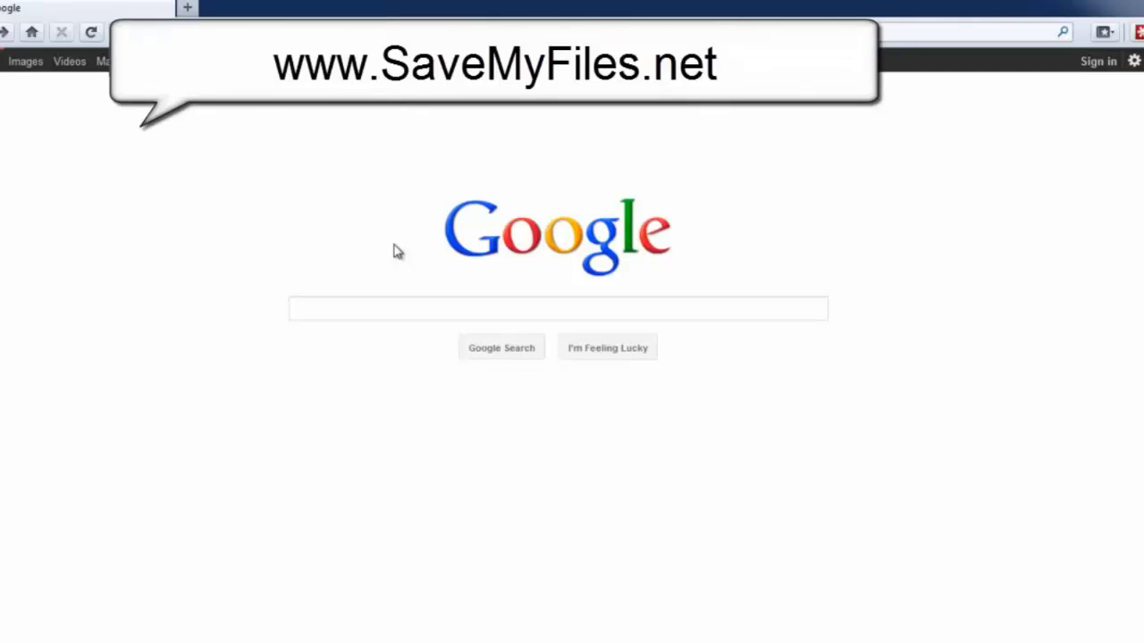
key(Return)
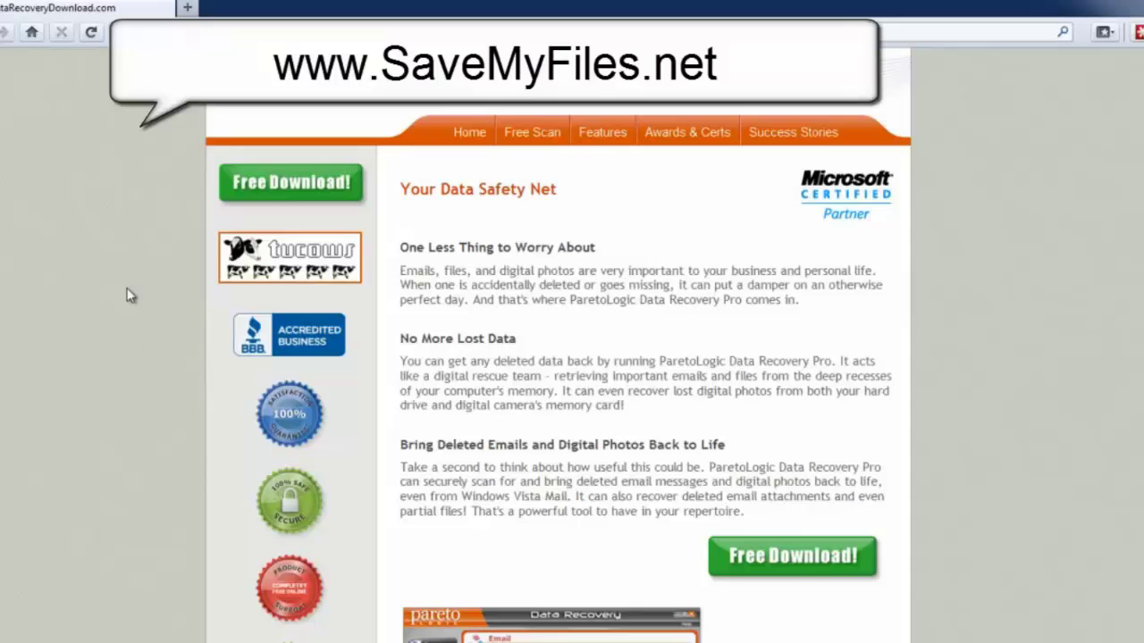
scroll(57, 315, down, 5)
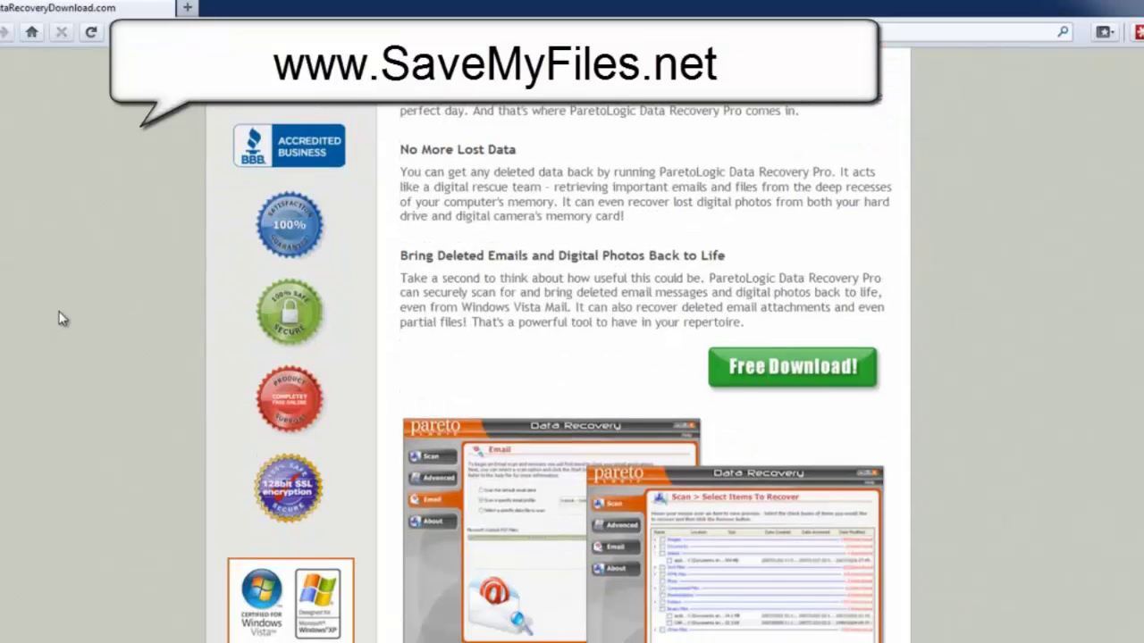
scroll(485, 393, down, 1)
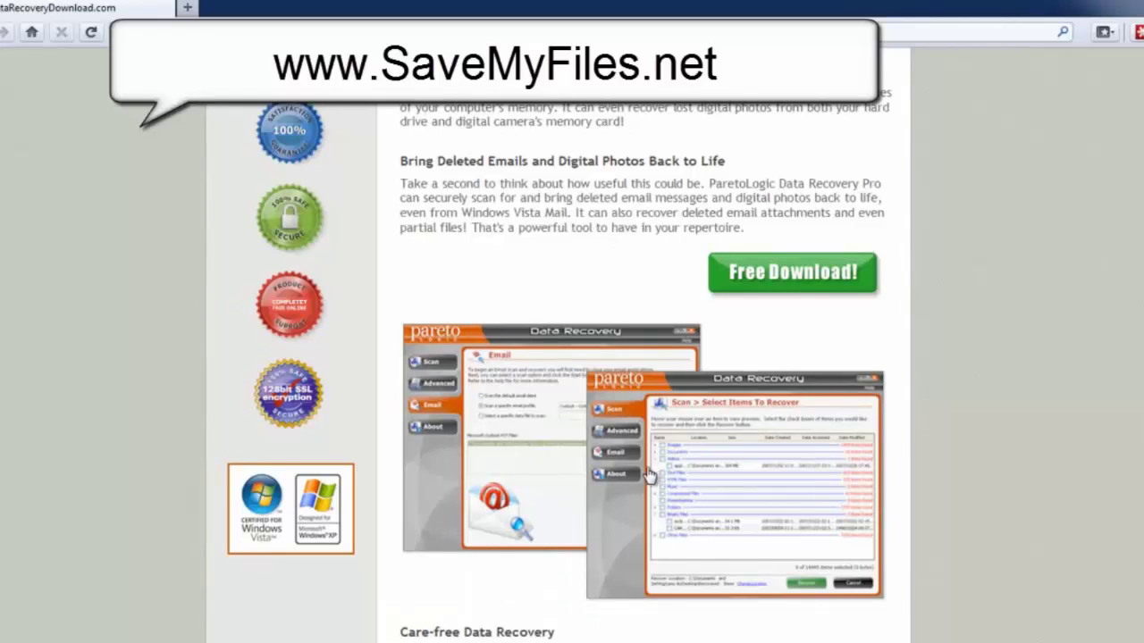
scroll(511, 264, down, 3)
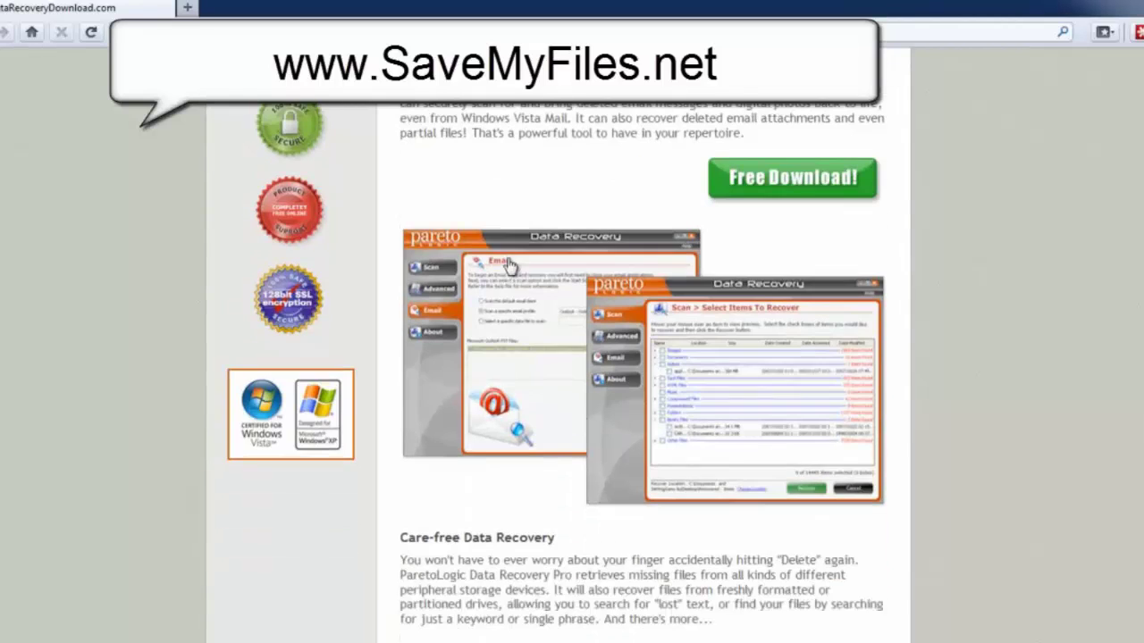
scroll(536, 290, up, 3)
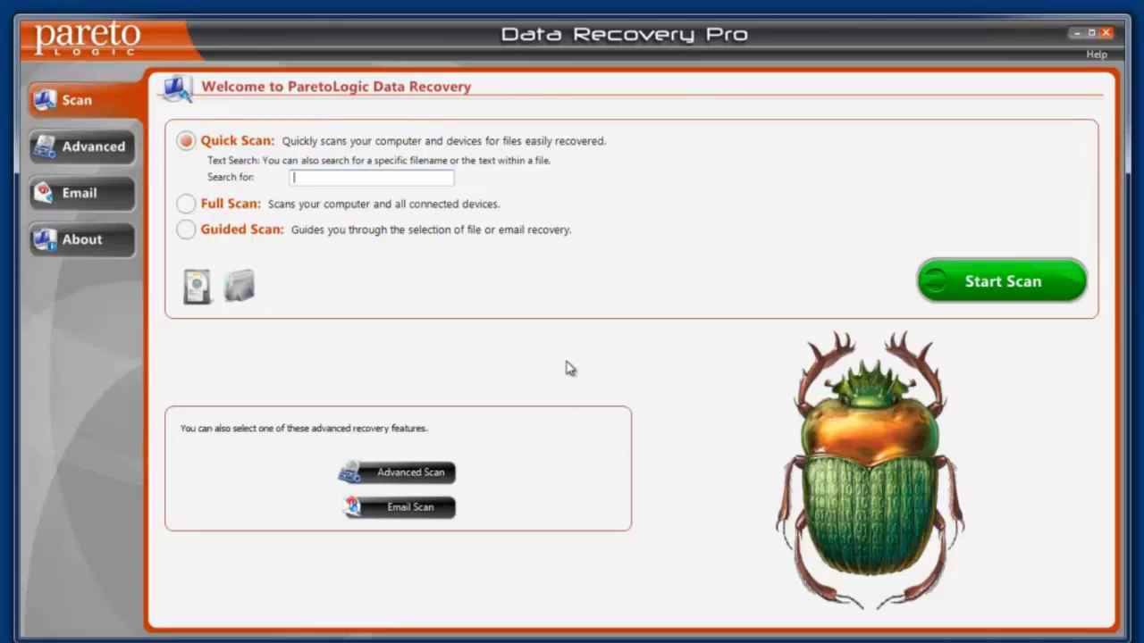
- Show advanced options, widen Volume Name to full drive names, and inspect the My Book (K:) and L (L:) rows
click(83, 150)
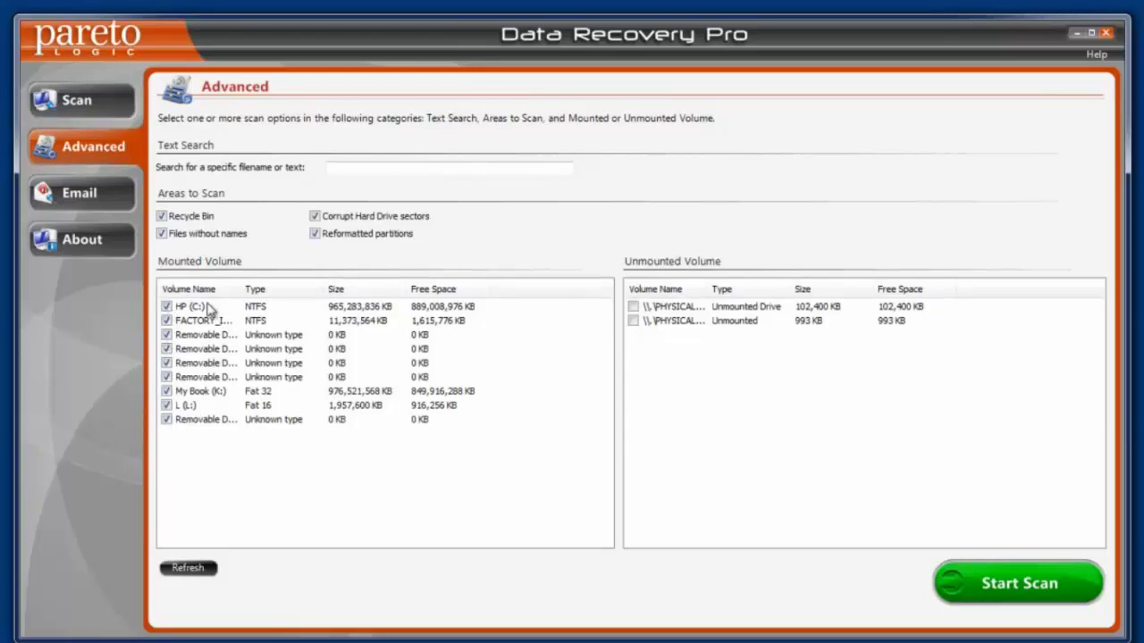
drag(239, 288, 311, 289)
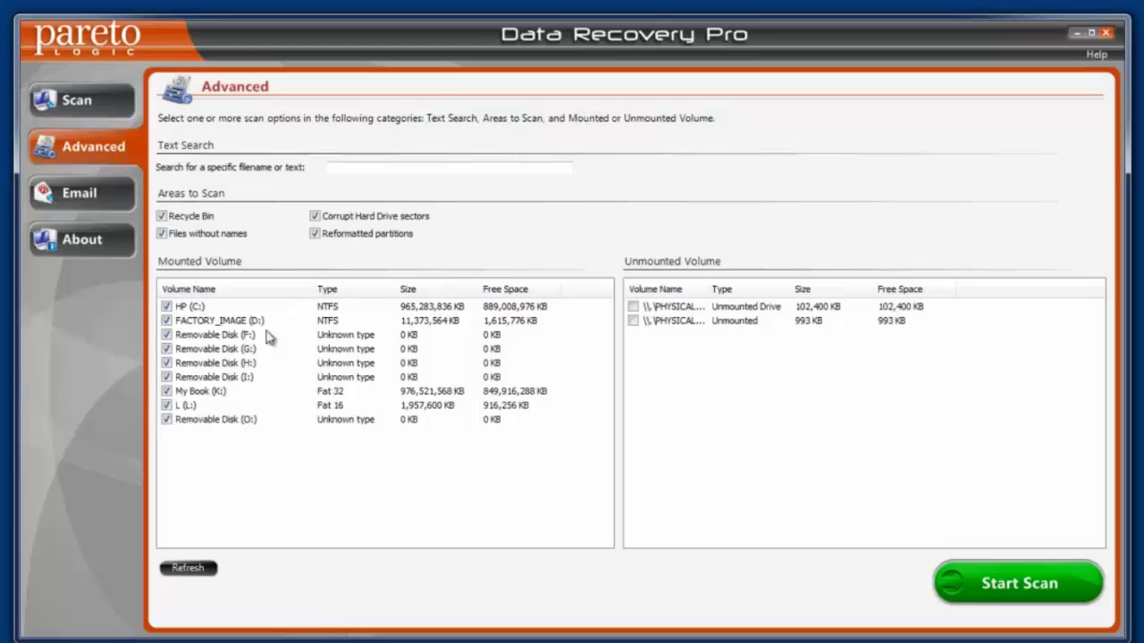
click(197, 394)
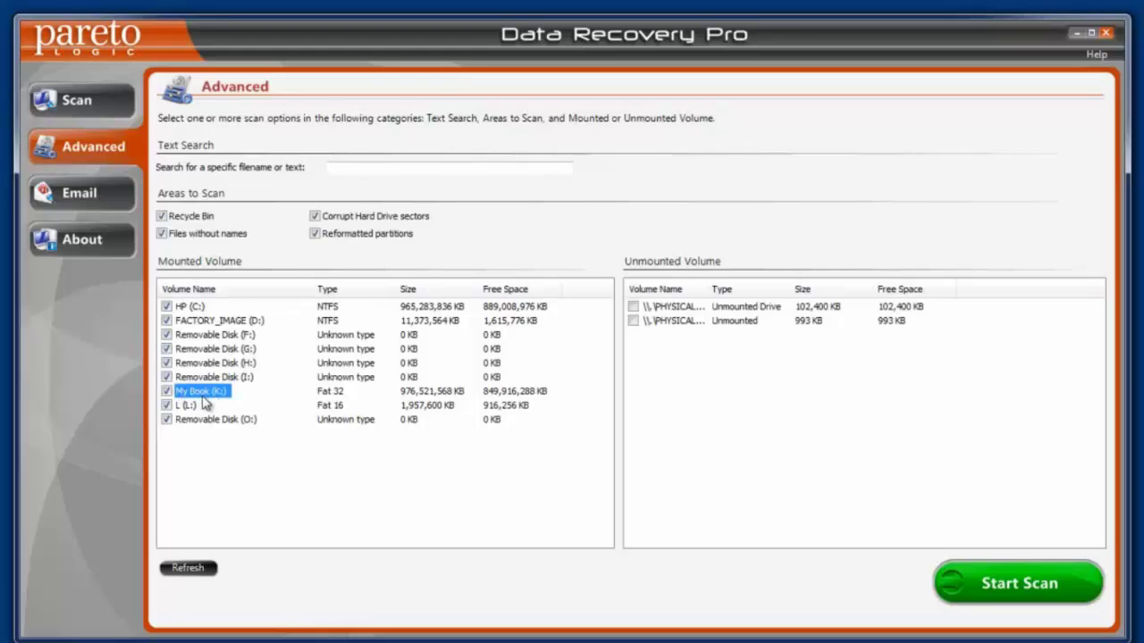
click(187, 407)
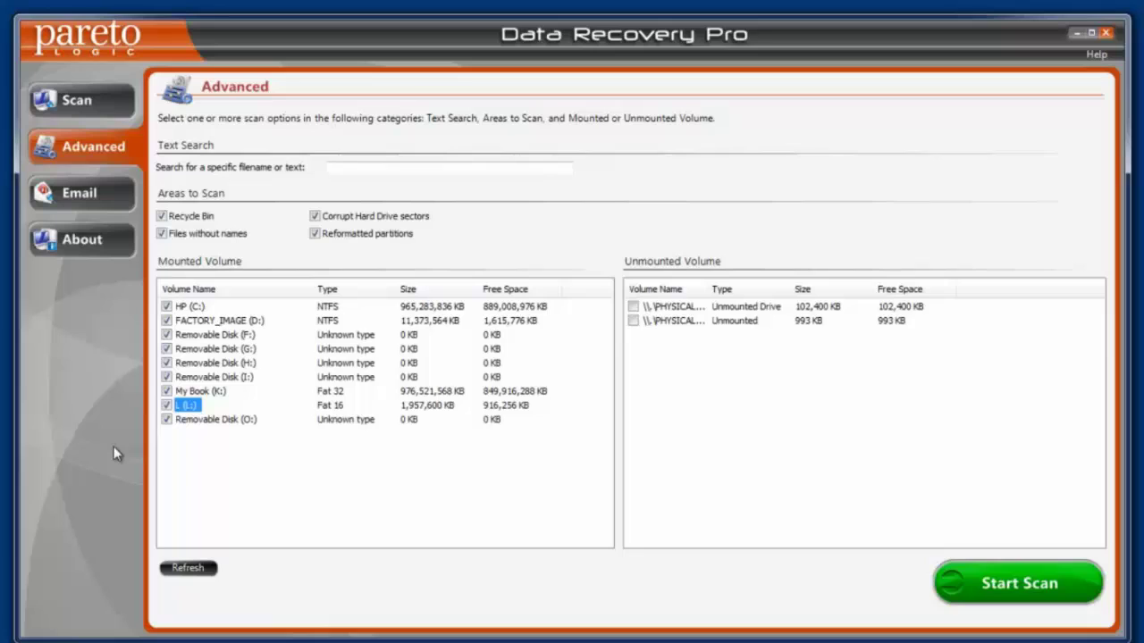
click(193, 466)
- Back on the welcome scan page, select Guided Scan after briefly choosing Full Scan
click(77, 103)
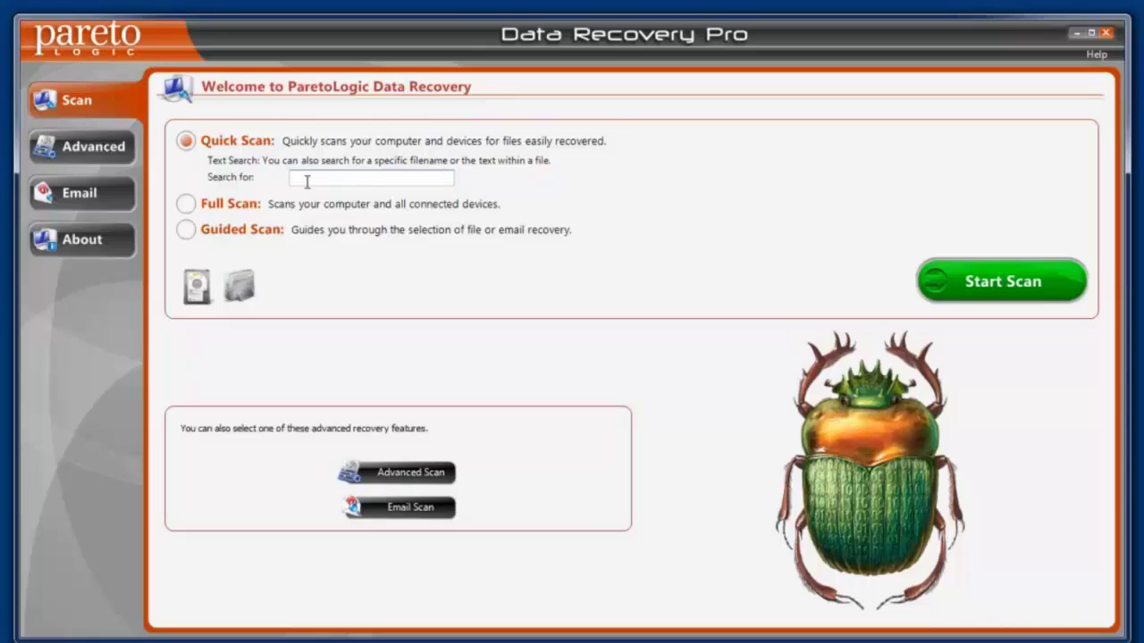
click(186, 204)
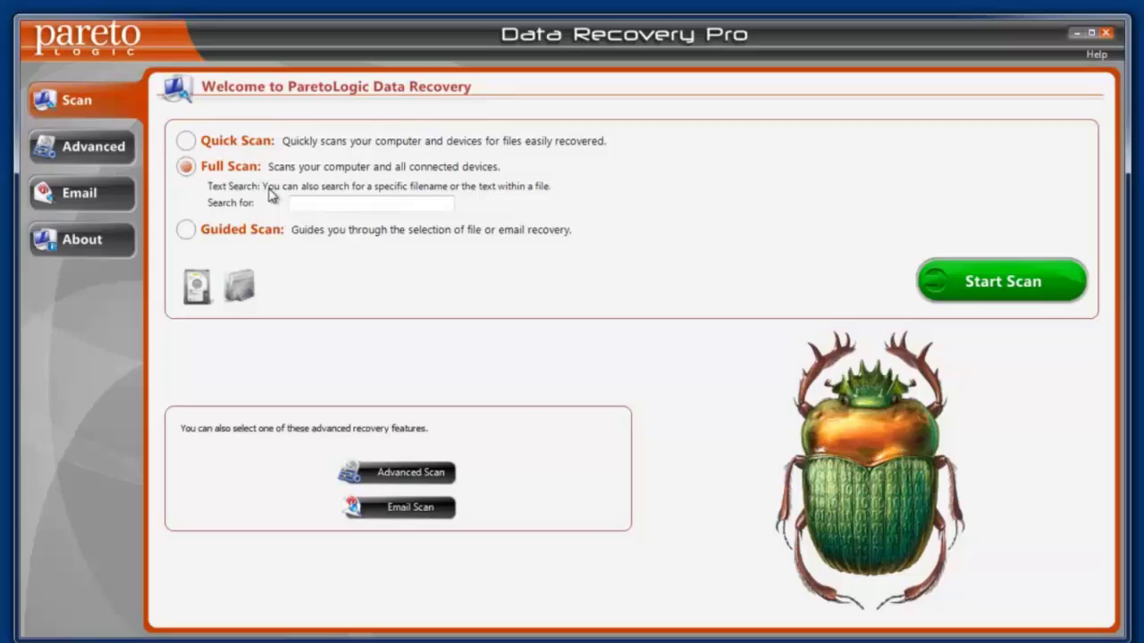
click(187, 232)
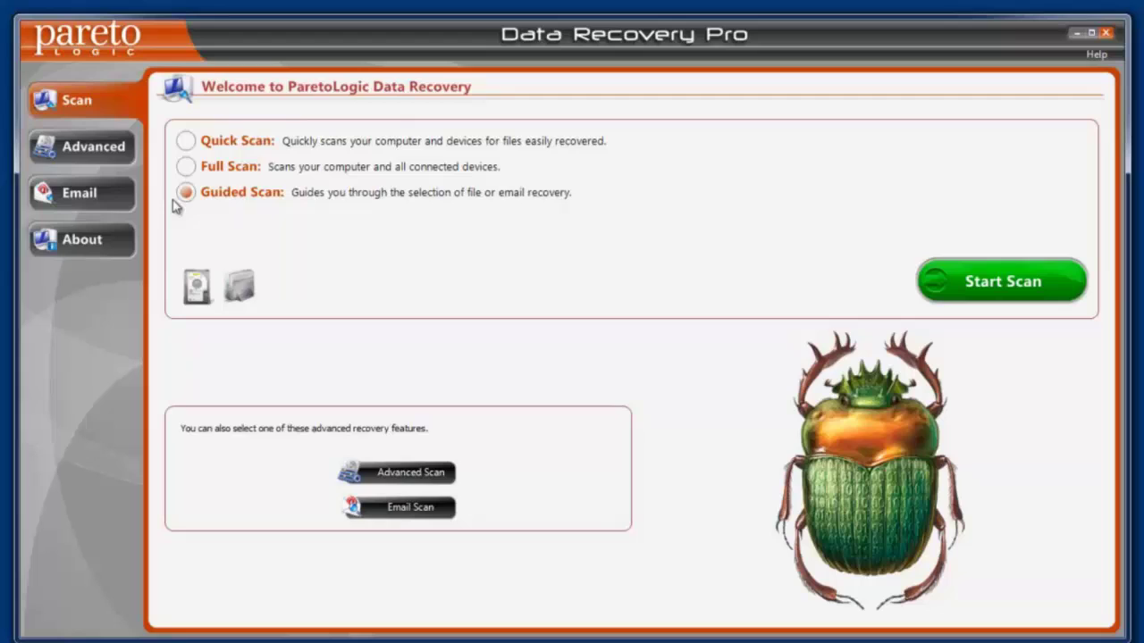
- In advanced options, uncheck every volume from Removable Disk (O:) to FACTORY_IMAGE (D:), leaving only HP (C:)
click(100, 152)
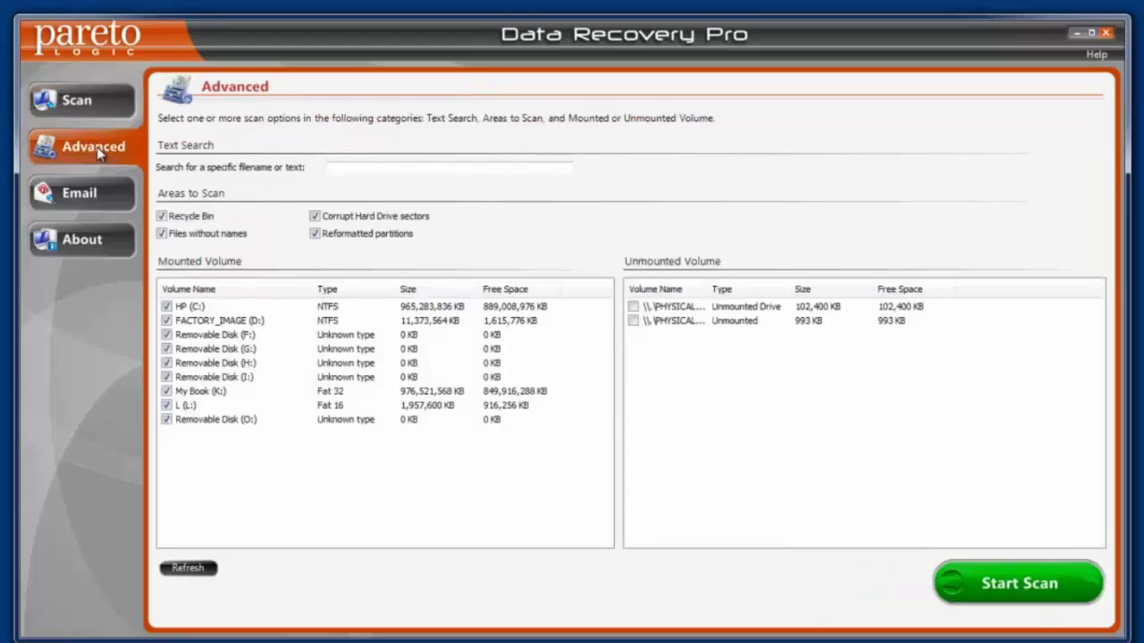
click(166, 419)
click(166, 390)
click(166, 363)
click(167, 334)
- Start the HP (C:) scan, then expand and collapse the found Images category
click(1027, 585)
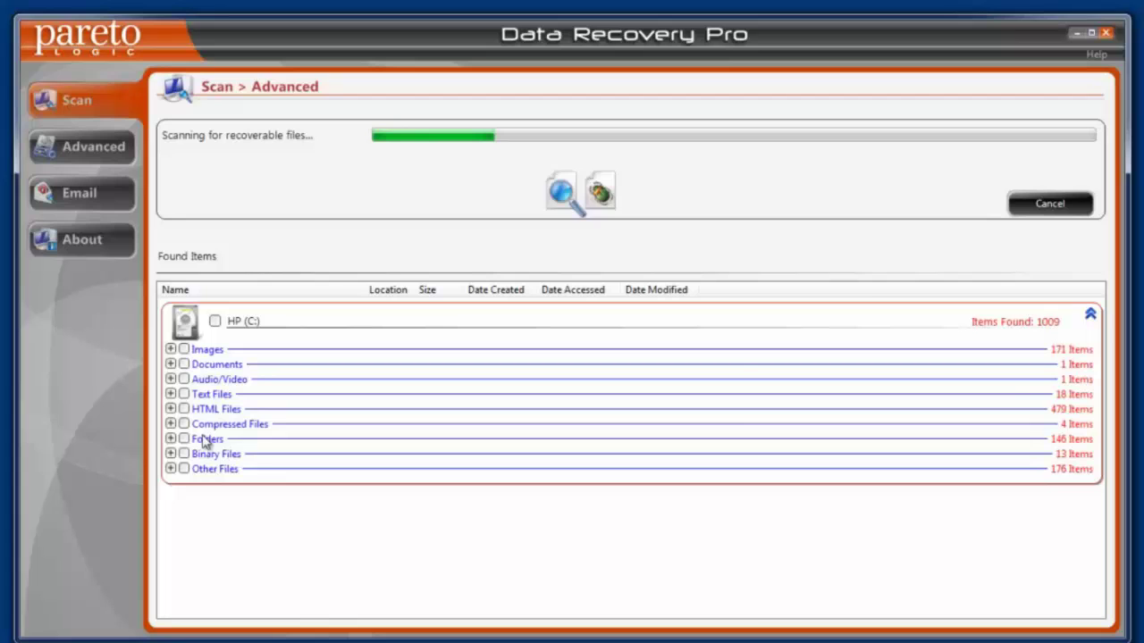
click(170, 349)
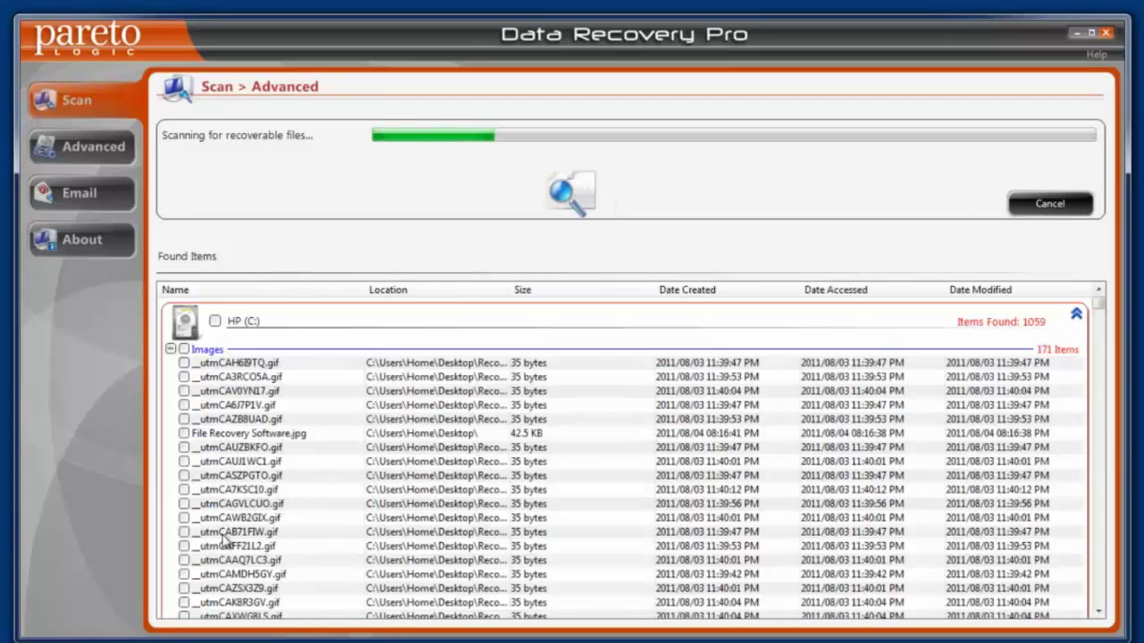
click(171, 349)
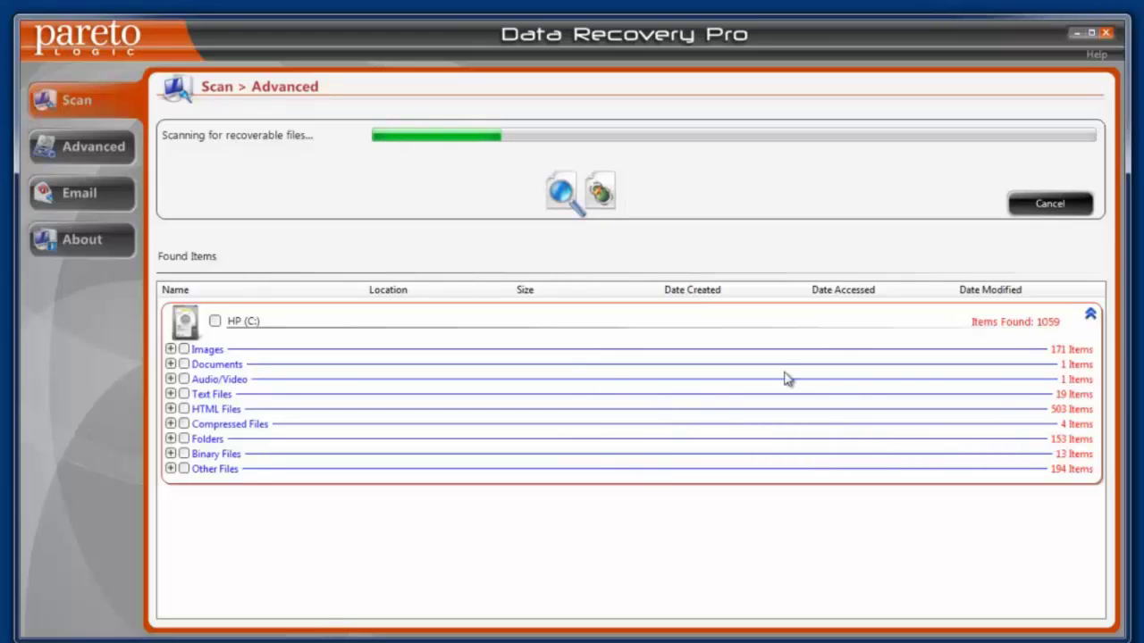
- Cancel the running scan to review the 1059 found items
click(1047, 211)
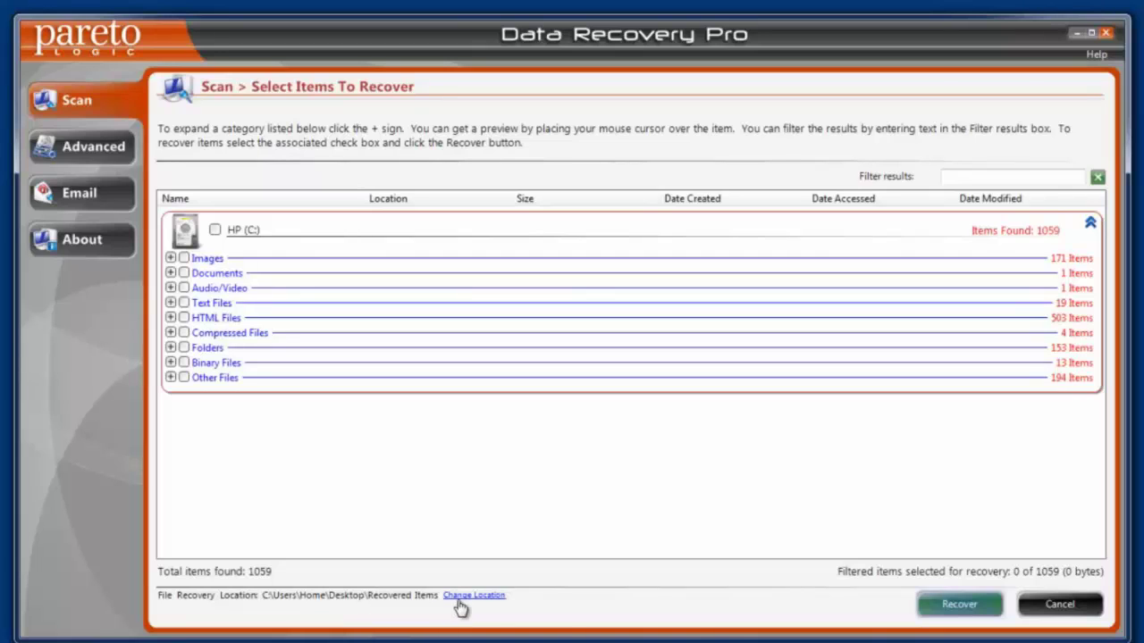
- Dismiss the nothing-selected warning, mark only the Images category, and recover its 171 images
click(958, 607)
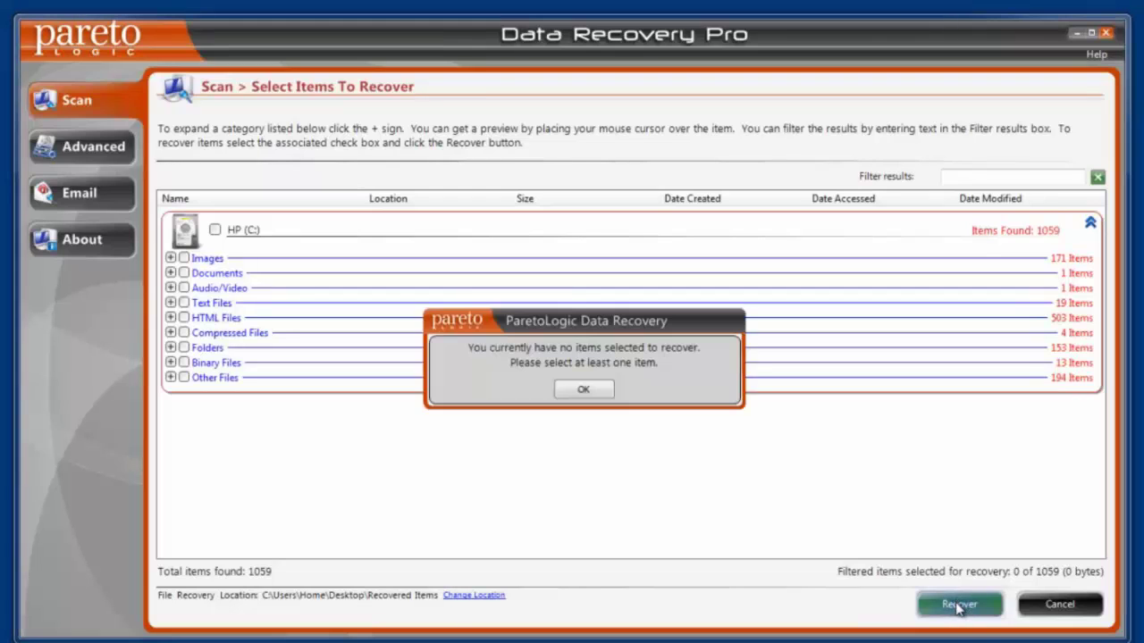
click(589, 390)
click(215, 231)
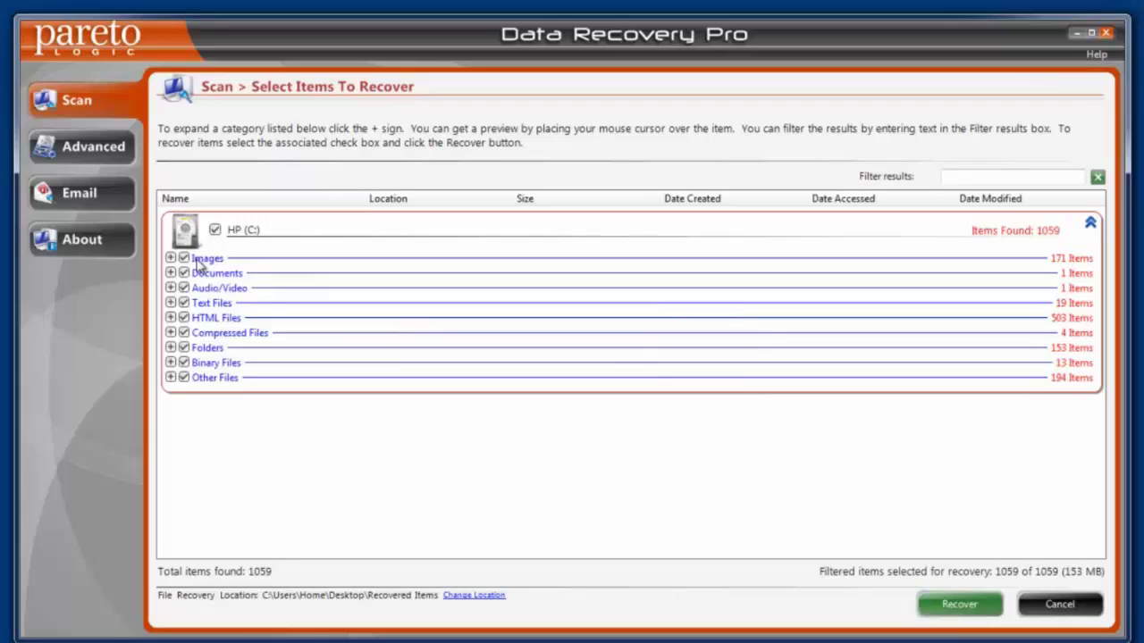
click(216, 230)
click(184, 258)
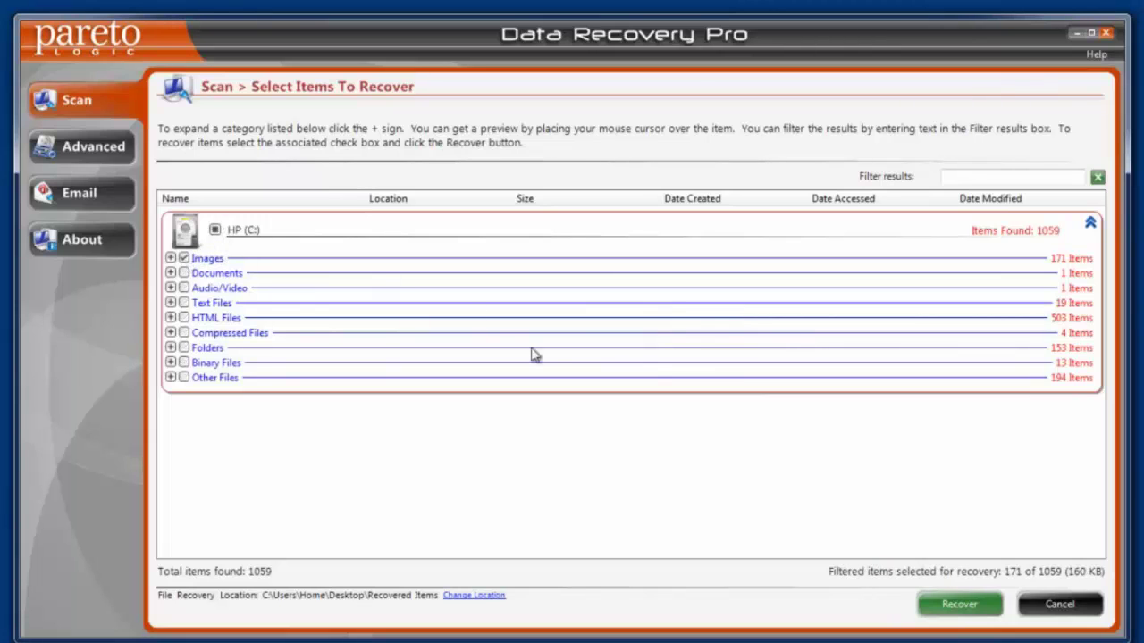
click(961, 606)
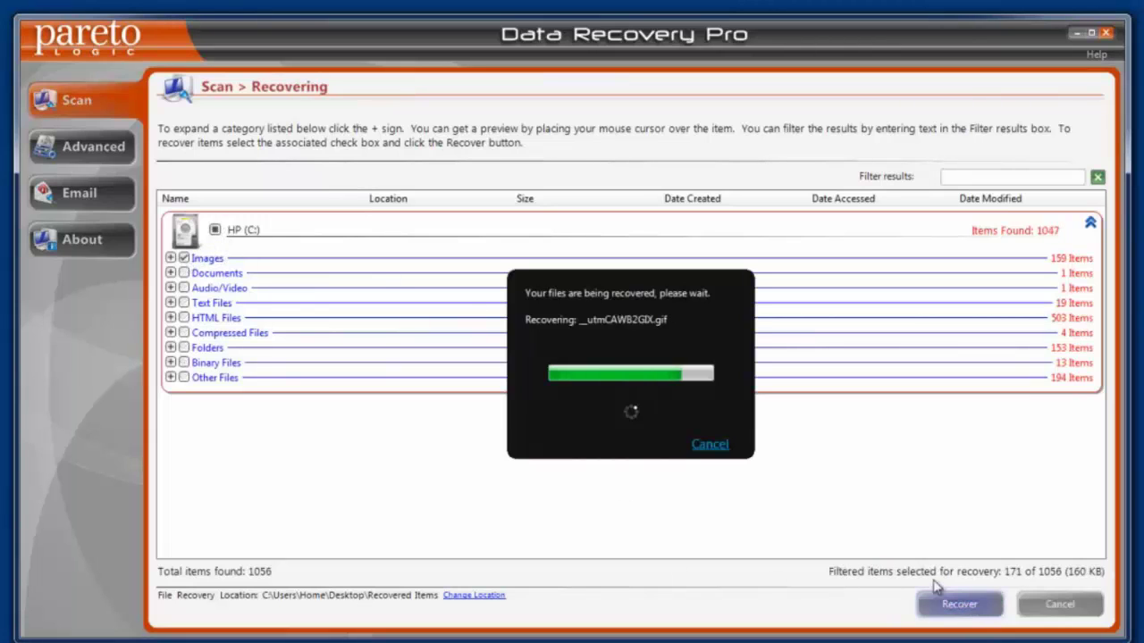